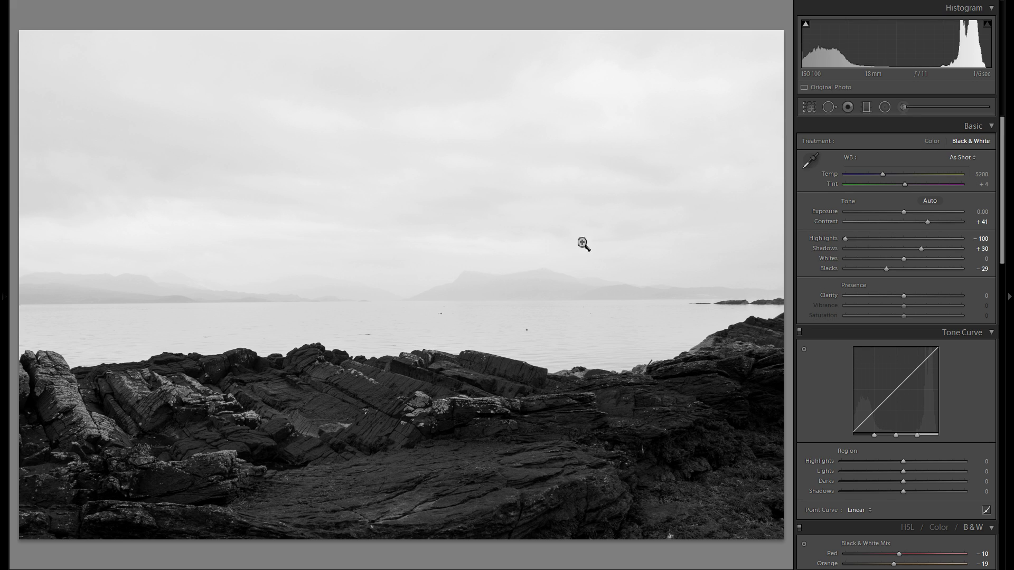
Compare the photo at the Shadows history state with the latest Black Clipping state
click(6, 279)
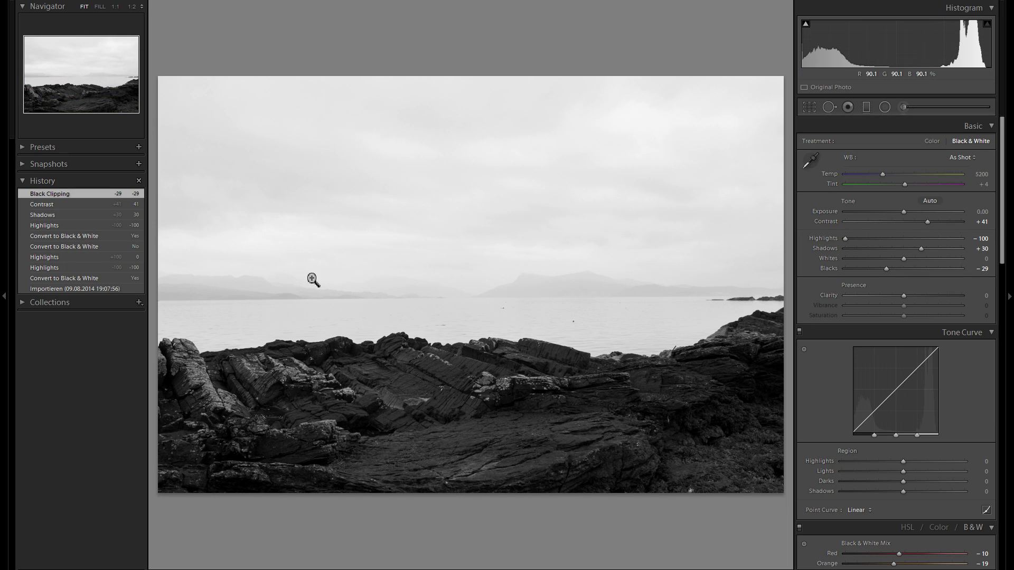
click(89, 217)
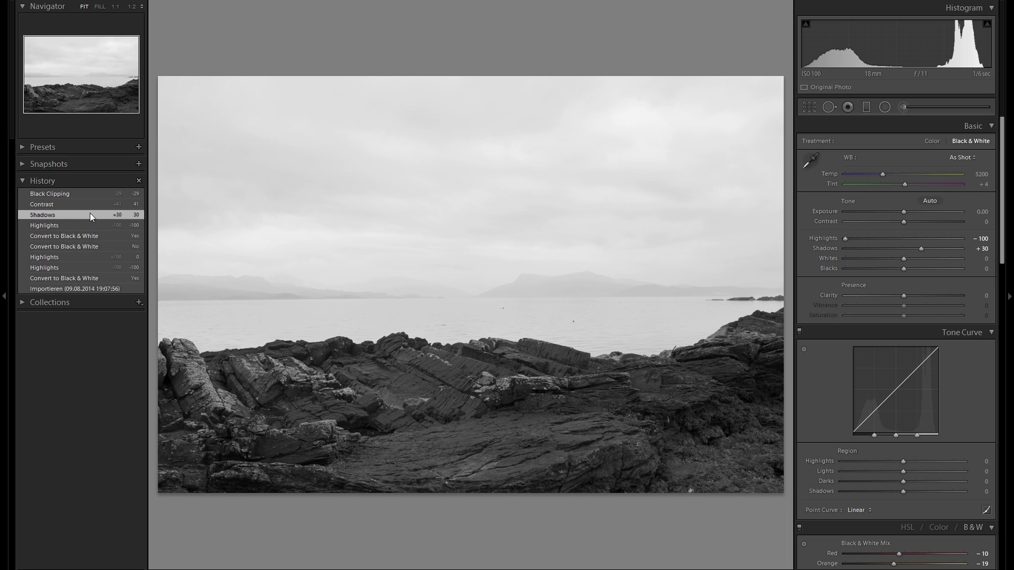
click(83, 194)
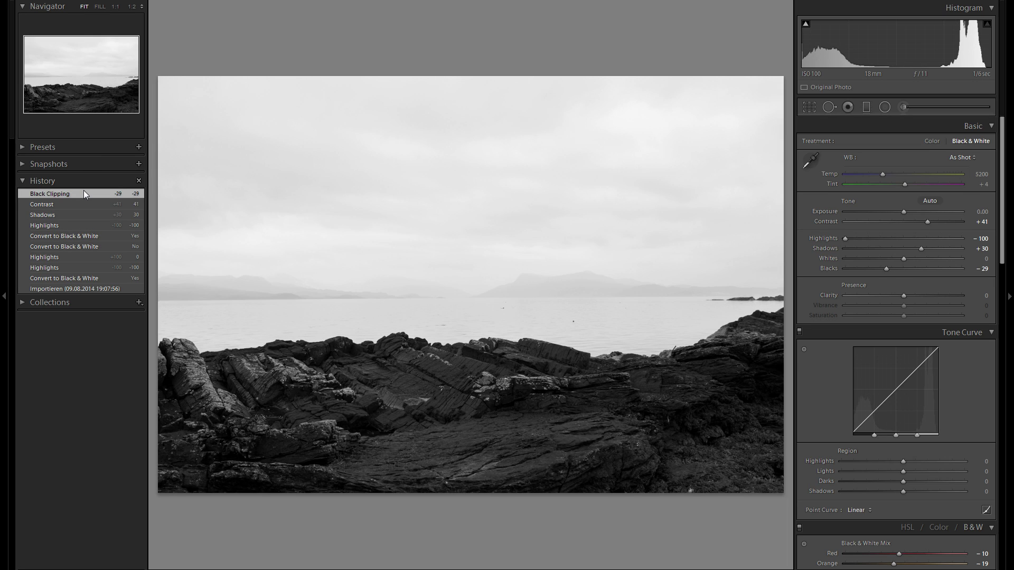
click(7, 201)
Check the Shadows adjustment by resetting it, undoing the reset and inspecting the rock detail up close
double_click(837, 249)
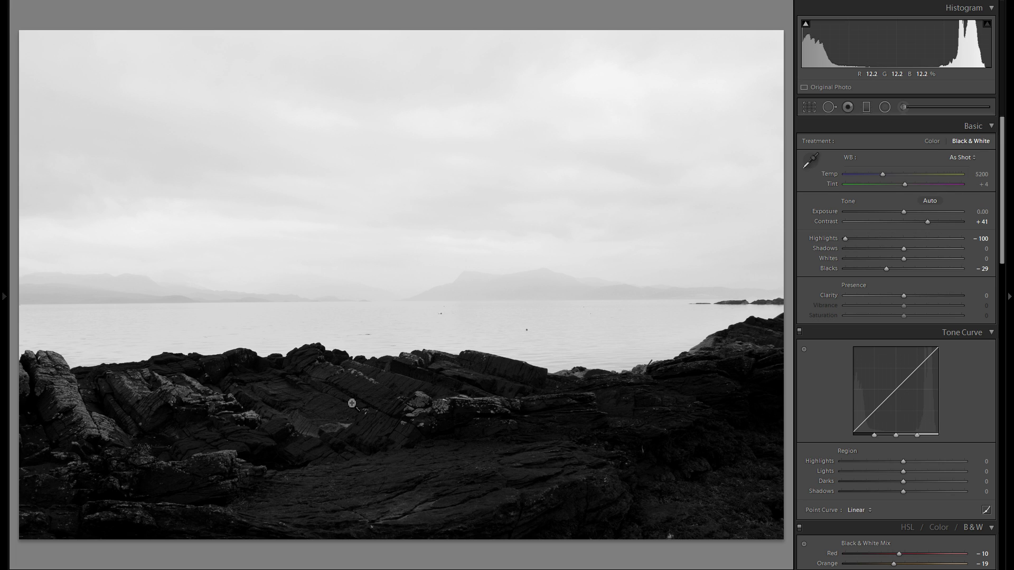
key(ctrl+z)
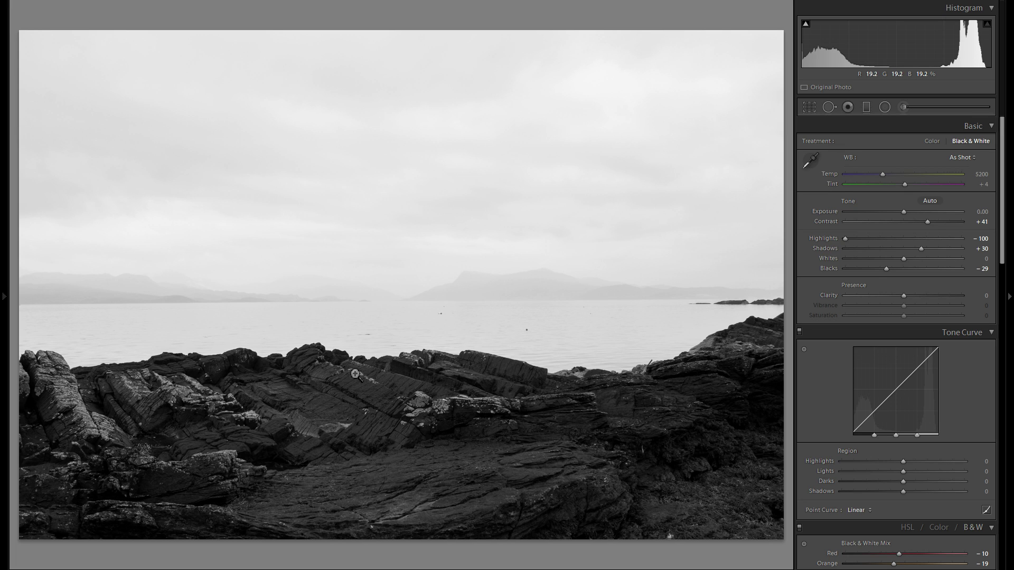
click(335, 403)
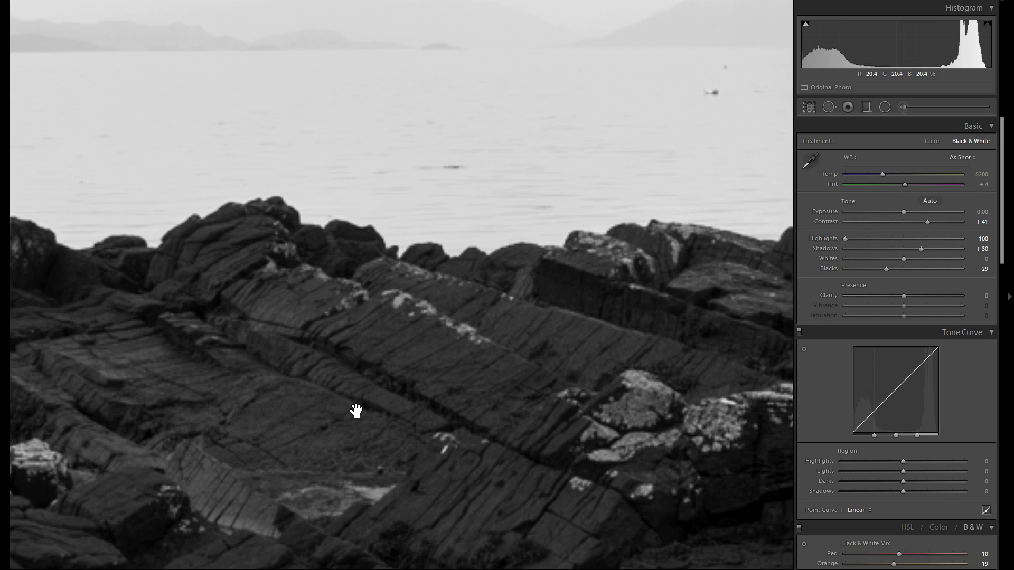
drag(386, 396, 420, 310)
click(420, 311)
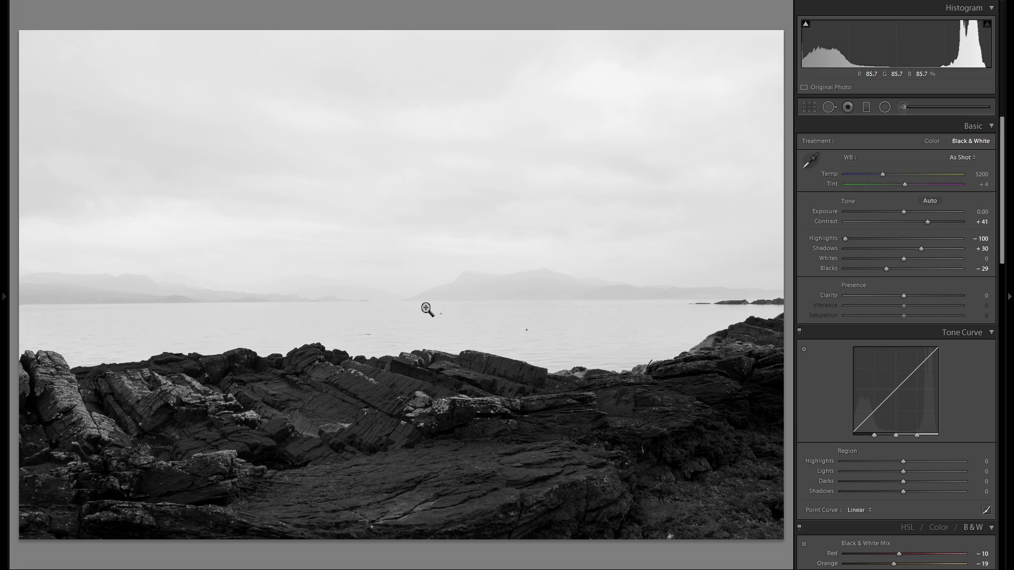
Add a graduated filter over the sky fading across the waterline, with Exposure −1.21, Contrast 69 and Clarity 48, and compare it on and off
click(867, 107)
drag(363, 265, 365, 355)
drag(896, 182, 889, 183)
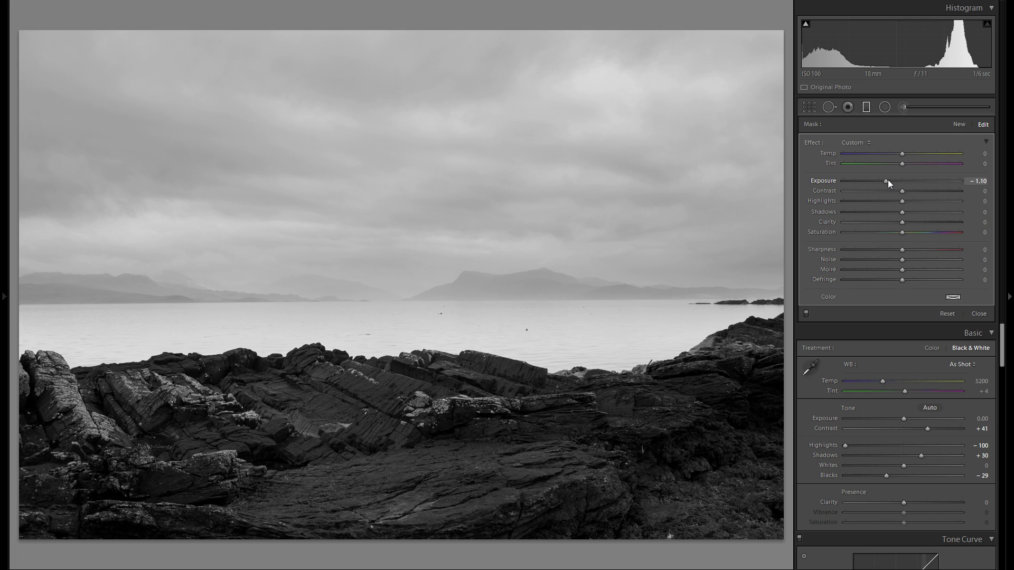
drag(927, 190, 942, 191)
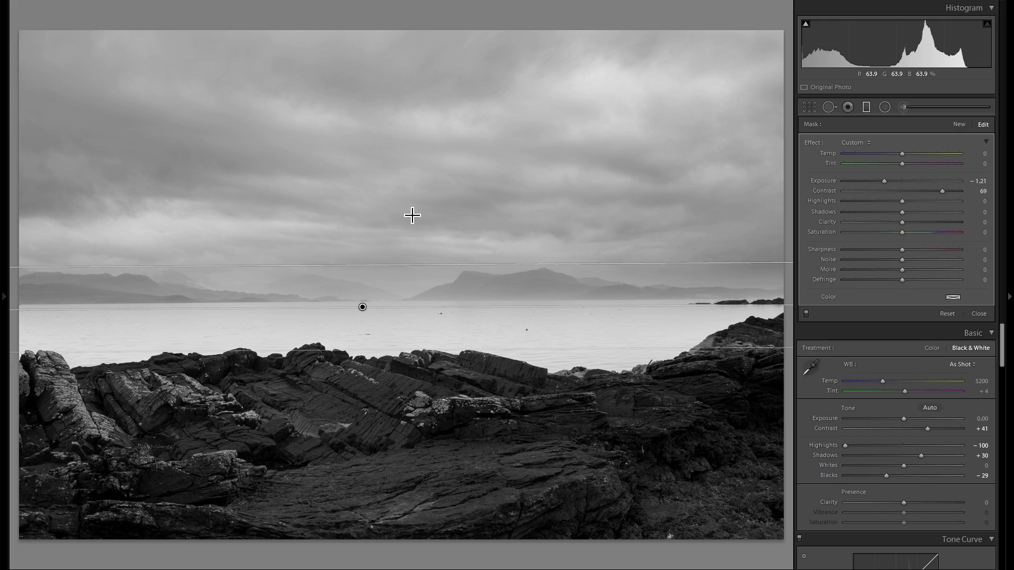
drag(921, 223, 931, 223)
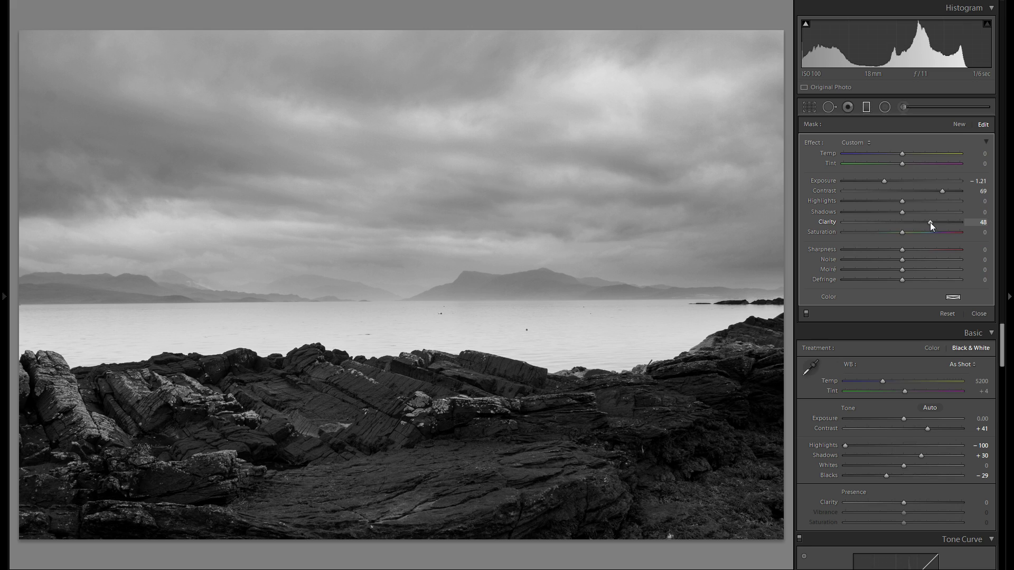
click(806, 315)
click(806, 316)
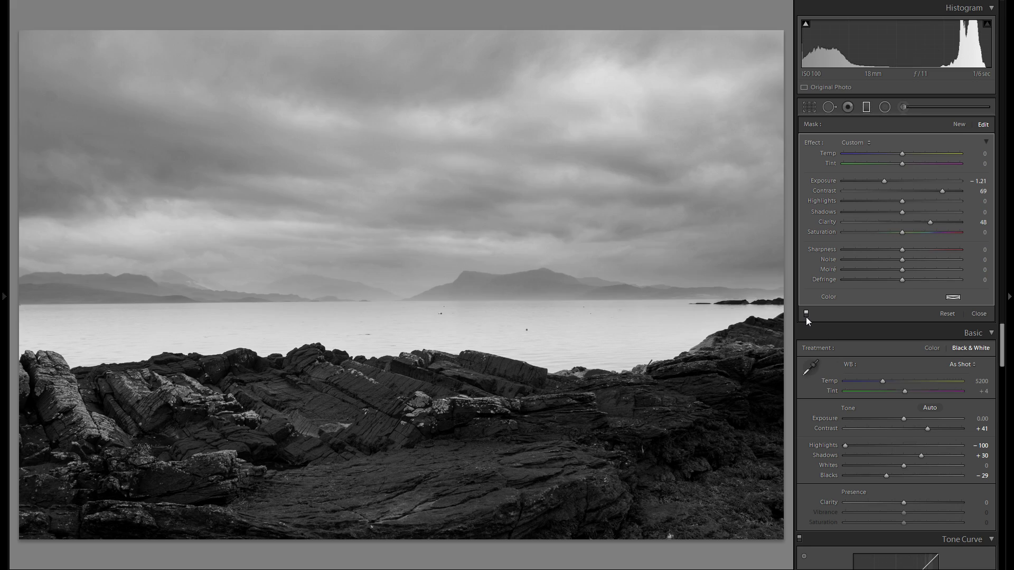
Straighten the horizon by rotating the crop to an angle of 0.62
click(815, 111)
click(813, 111)
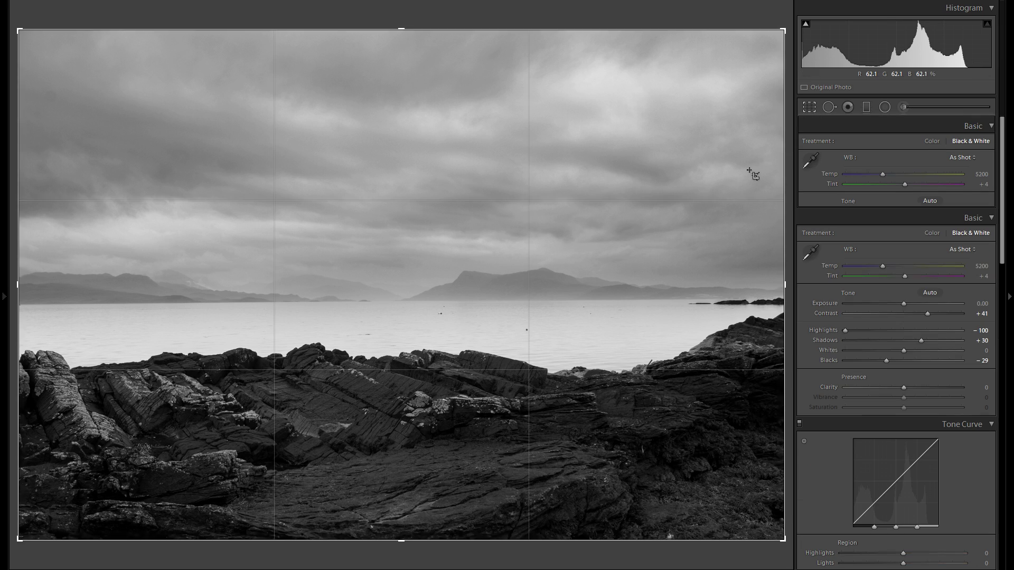
drag(790, 173, 790, 177)
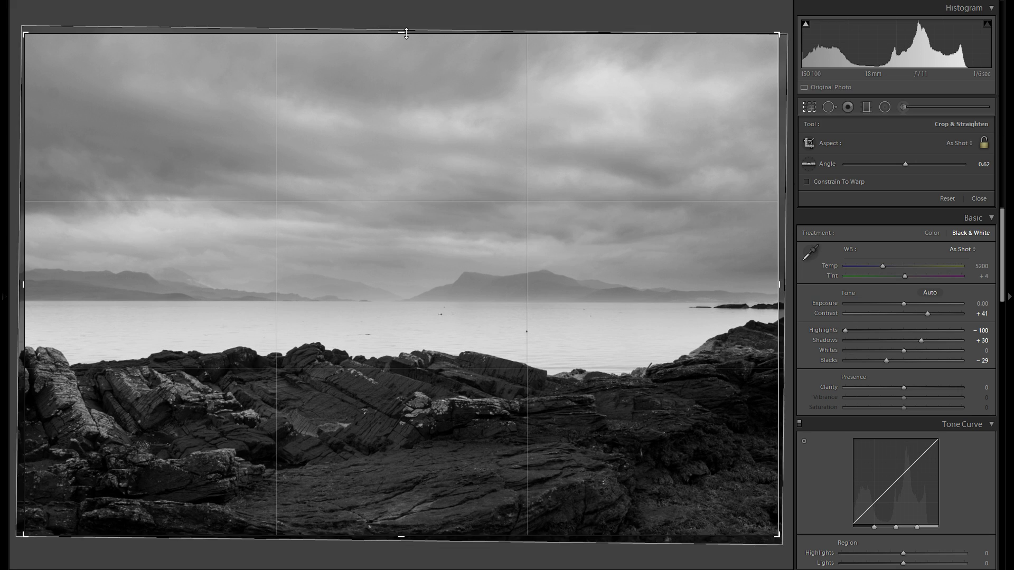
Try cropping away the upper sky, undo it, and crop off the lower part of the foreground rocks instead
drag(401, 31, 415, 101)
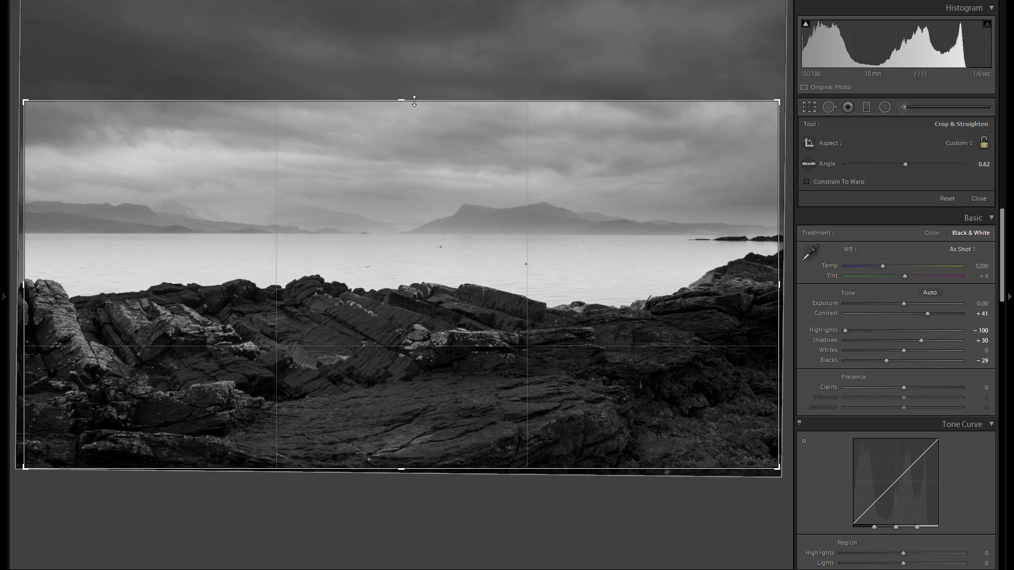
key(ctrl+z)
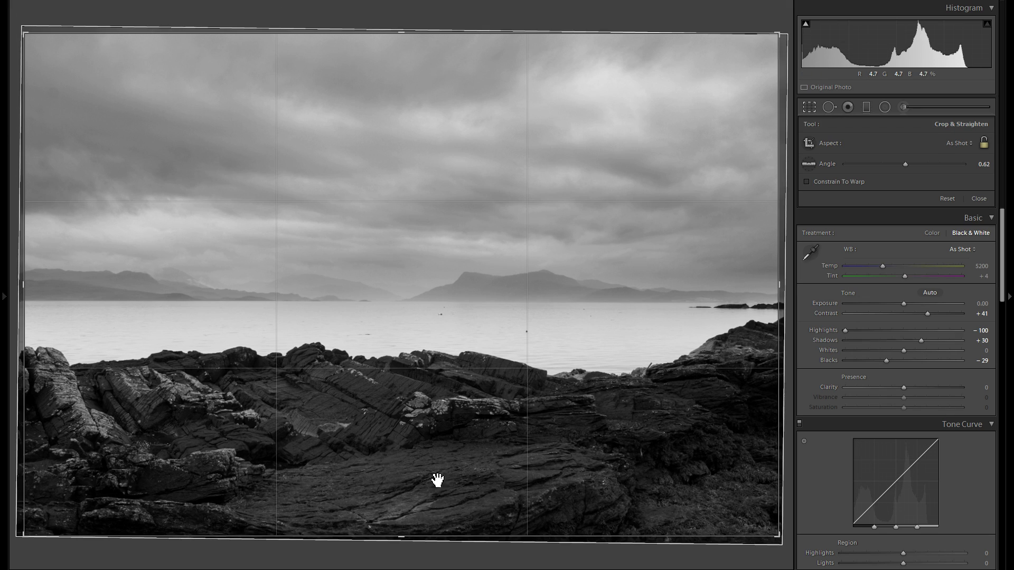
drag(391, 538, 391, 504)
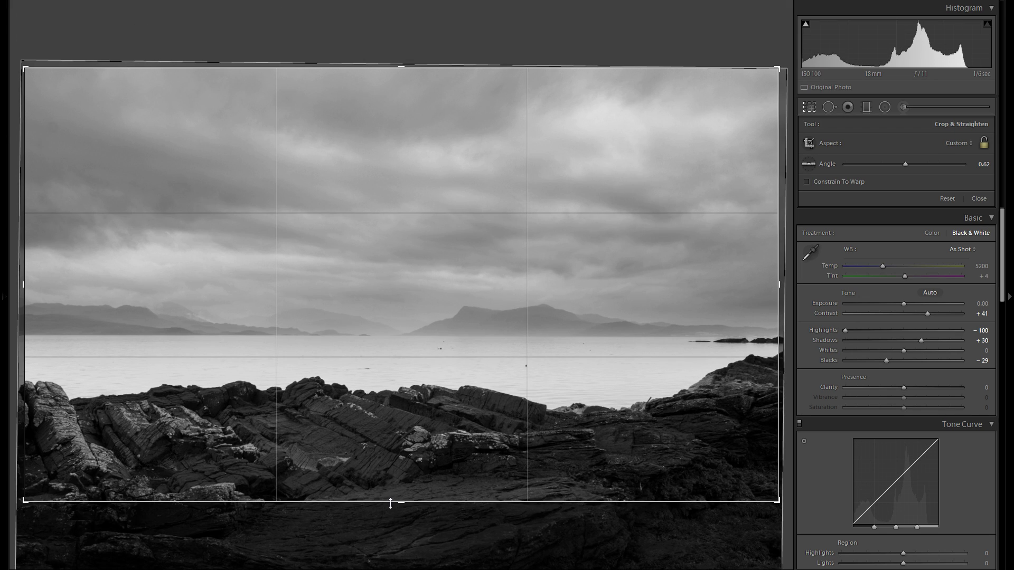
drag(413, 502, 413, 499)
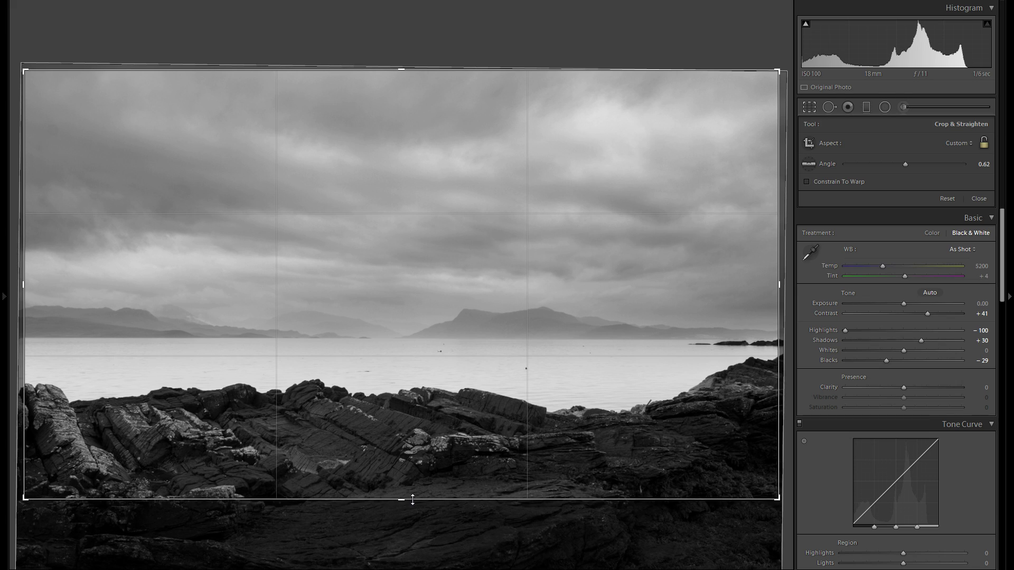
key(Return)
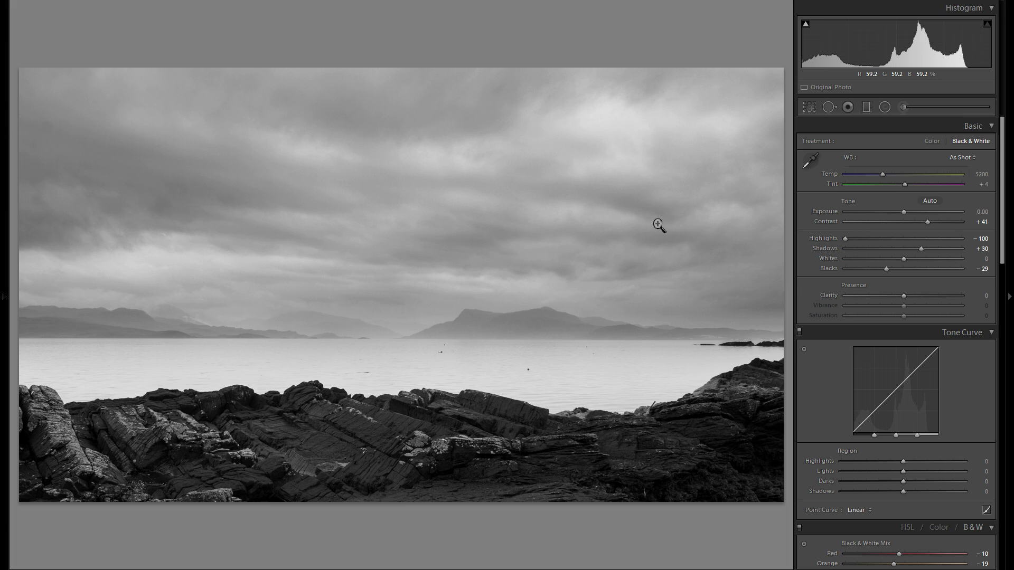
Fine-tune the crop's straightening angle to 0.51 and apply it
click(812, 107)
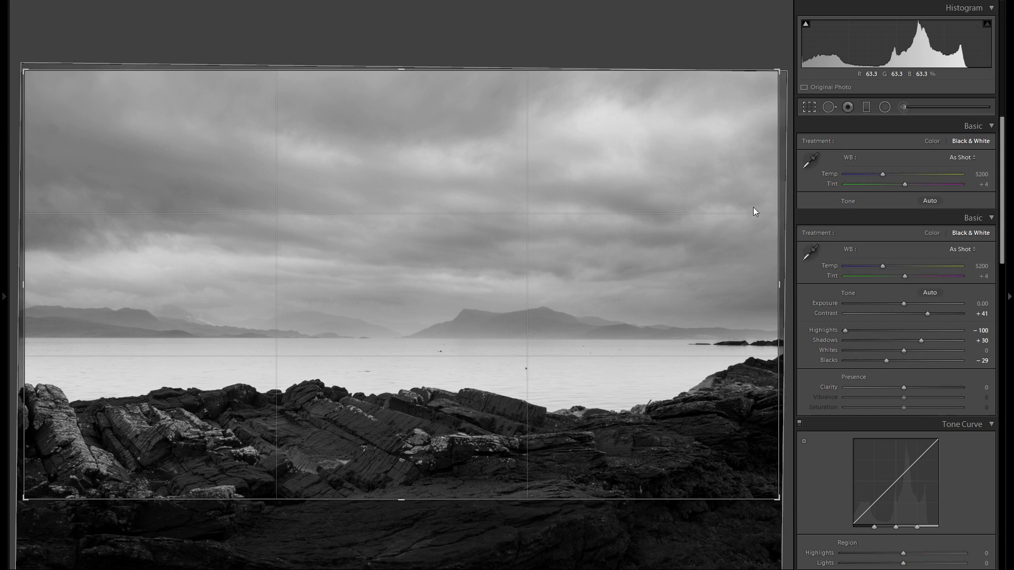
drag(786, 197, 785, 197)
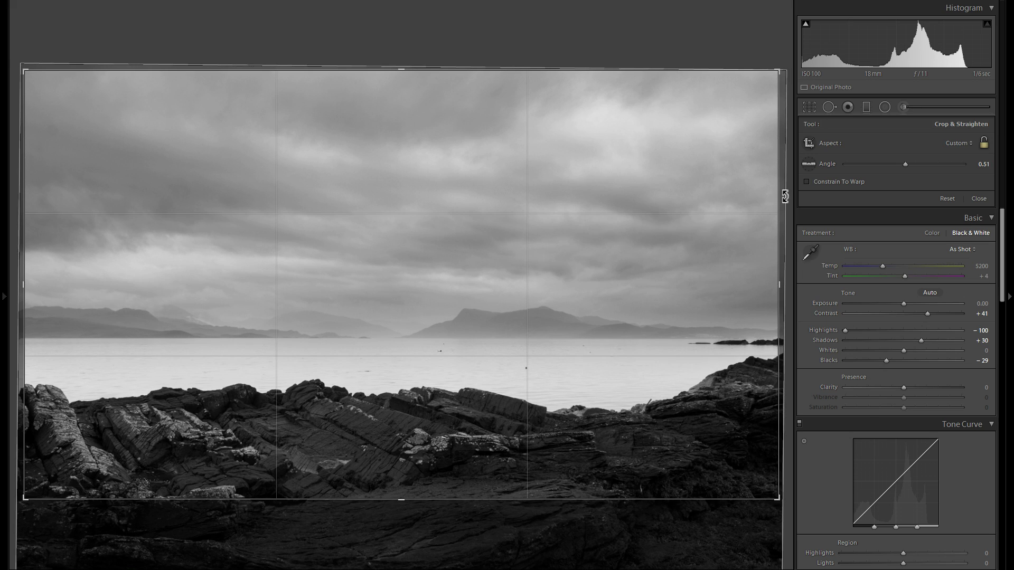
key(Return)
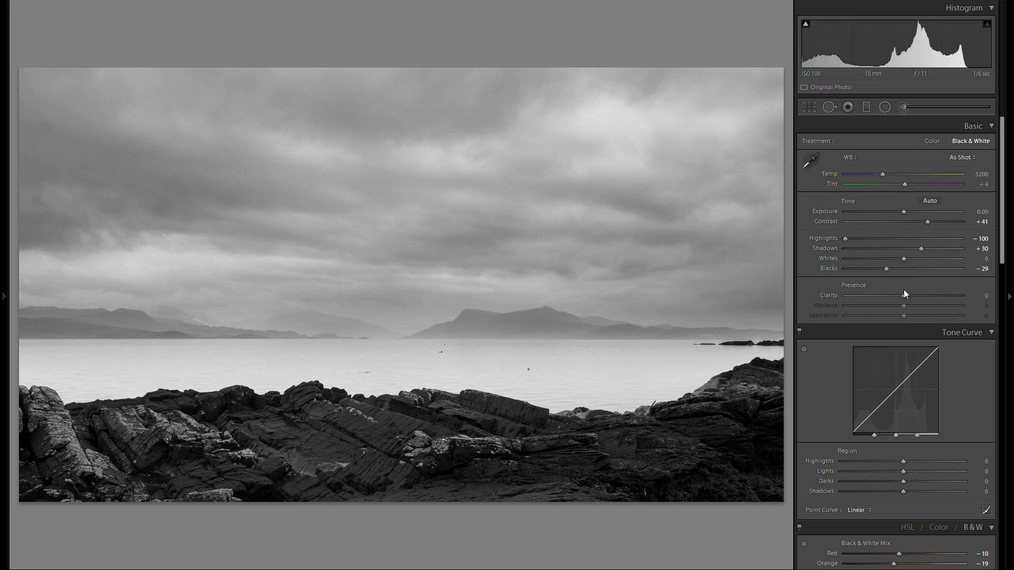
Set the whole photo's Clarity to +16, and try Whites at +40 before resetting Whites
mouse_move(914, 297)
mouse_down()
mouse_move(933, 294)
mouse_move(899, 293)
mouse_move(928, 295)
mouse_move(913, 294)
mouse_up()
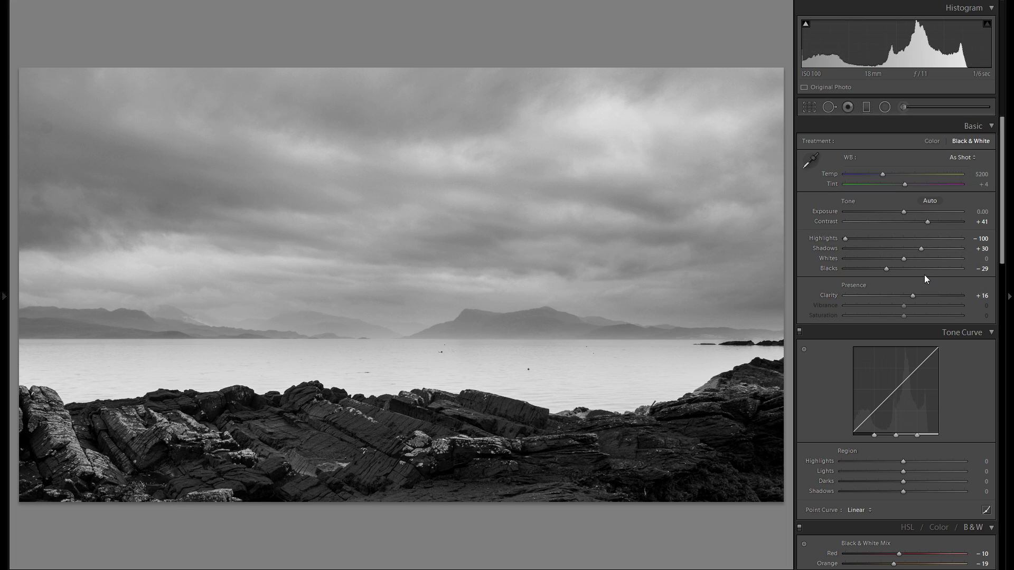
drag(902, 259, 927, 262)
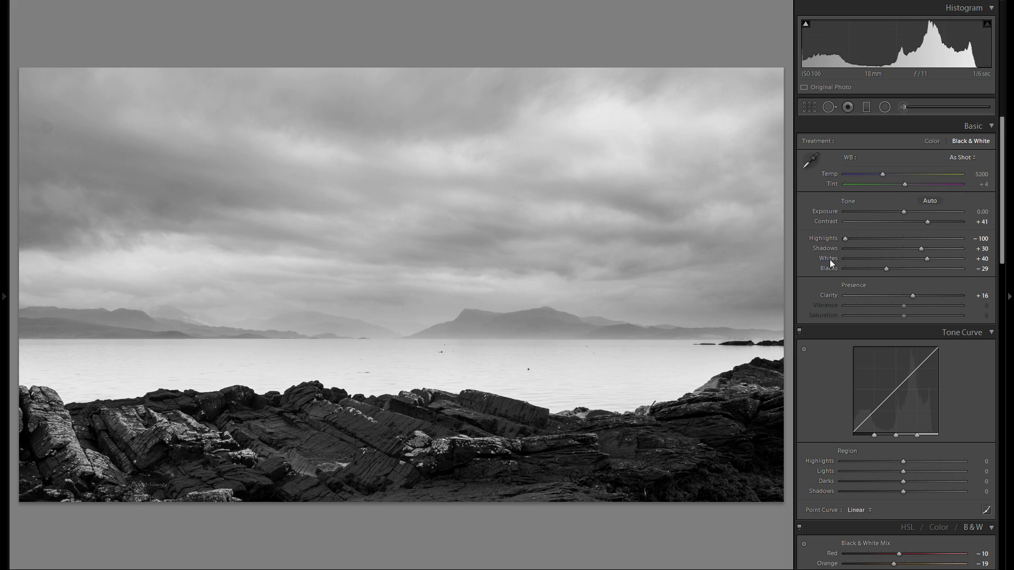
double_click(829, 258)
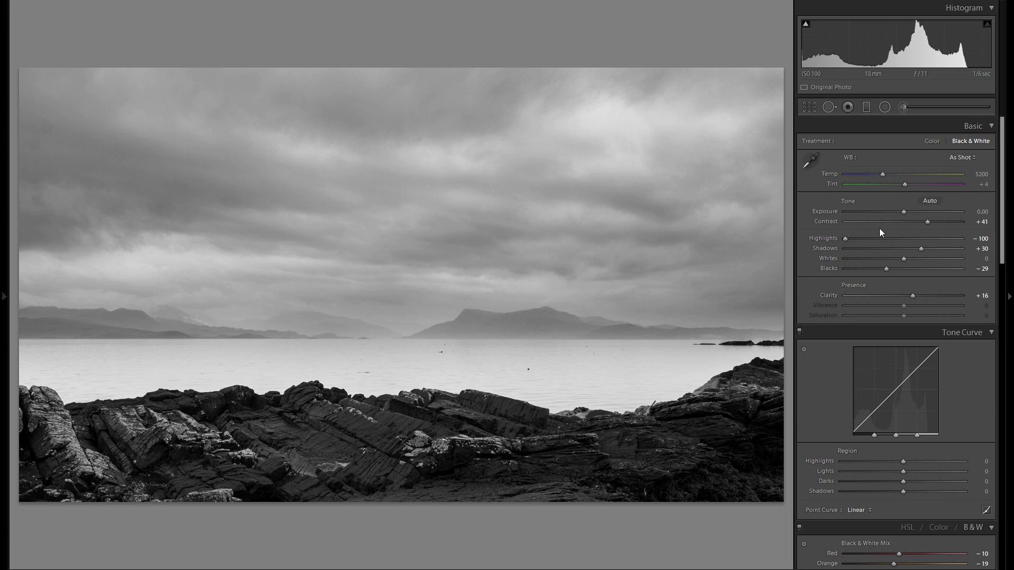
Shape the tone curve with Highlights +13, Lights −3, Darks +3 and Shadows +8
scroll(880, 228, down, 2)
mouse_move(904, 361)
mouse_down()
mouse_move(939, 360)
mouse_move(899, 358)
mouse_move(913, 360)
mouse_up()
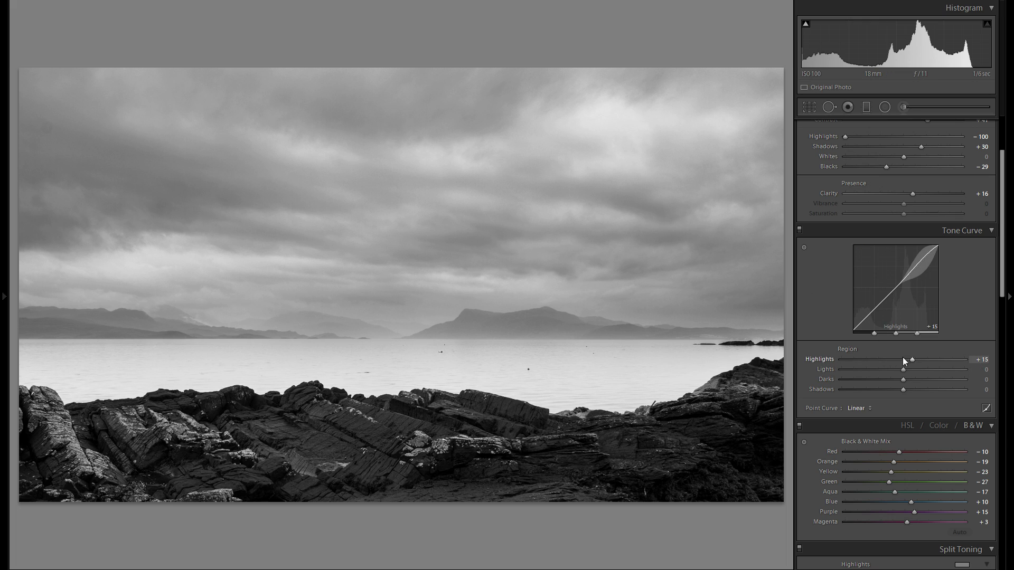
drag(912, 360, 911, 392)
scroll(923, 387, up, 3)
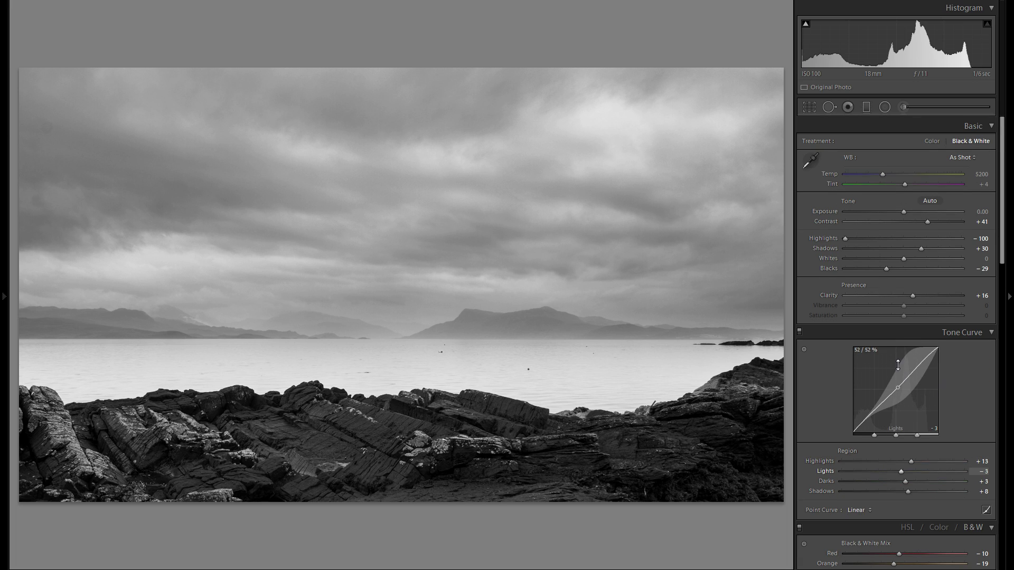
Add a second graduated filter from the upper edge down through the sky, with Exposure −1.21 and Contrast 19
scroll(854, 341, down, 12)
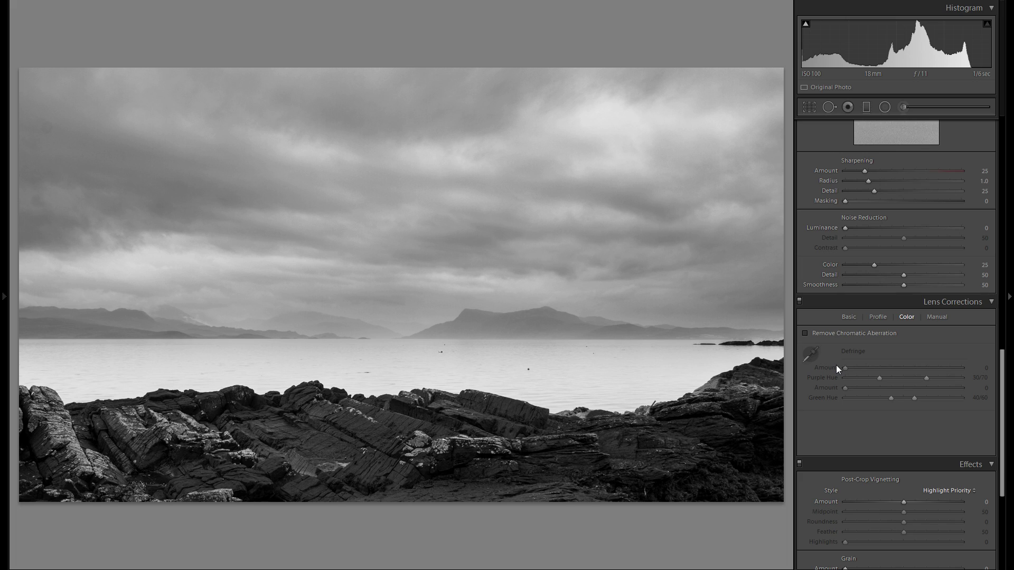
scroll(835, 365, up, 12)
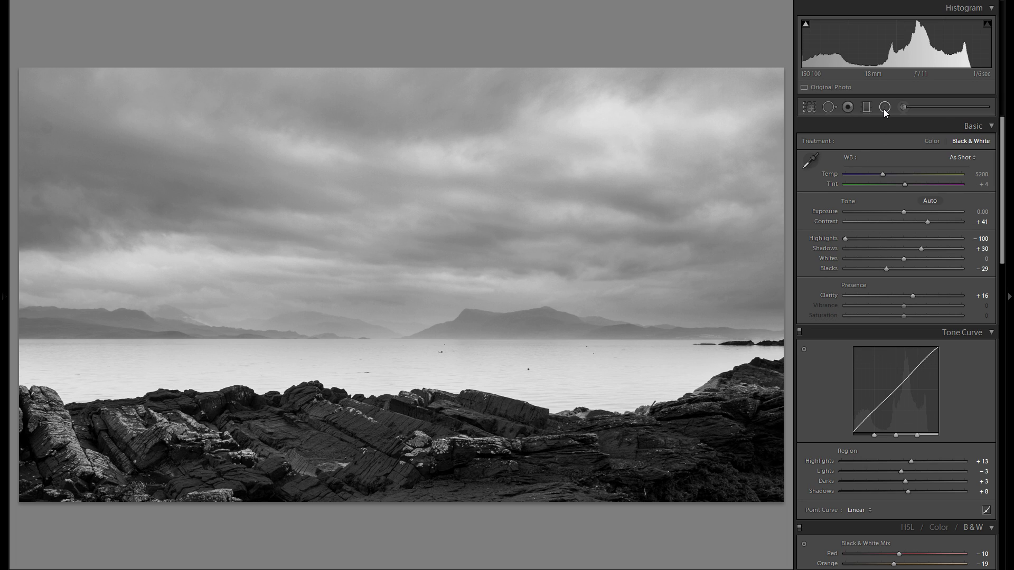
click(867, 107)
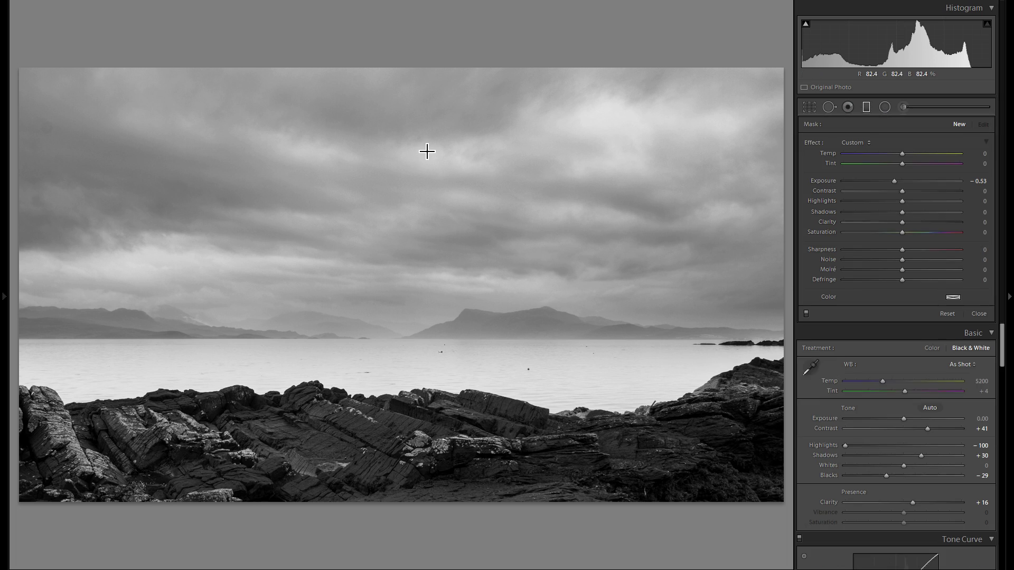
mouse_move(373, 87)
mouse_down()
mouse_move(382, 217)
mouse_move(372, 258)
mouse_up()
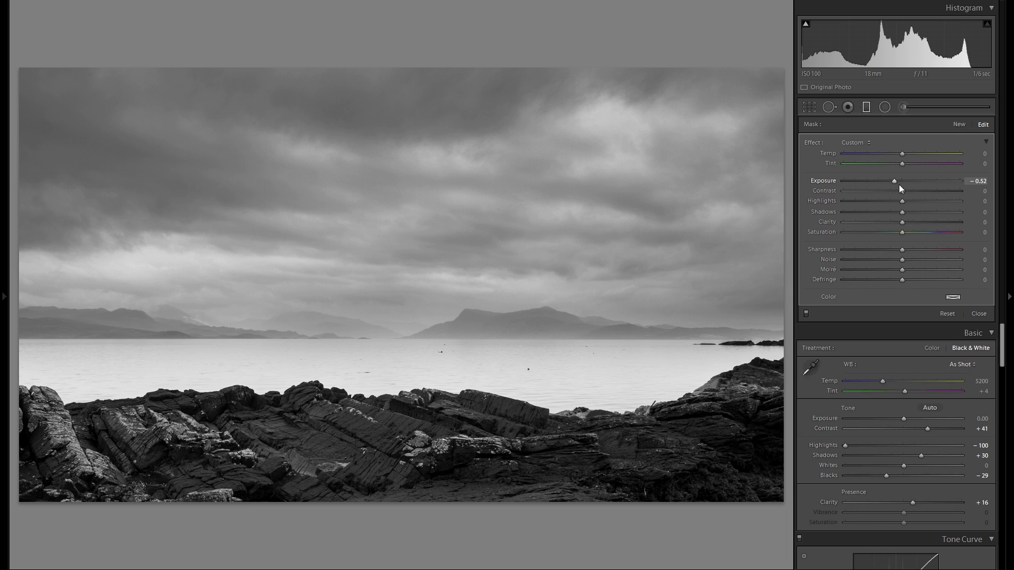
drag(894, 183, 889, 185)
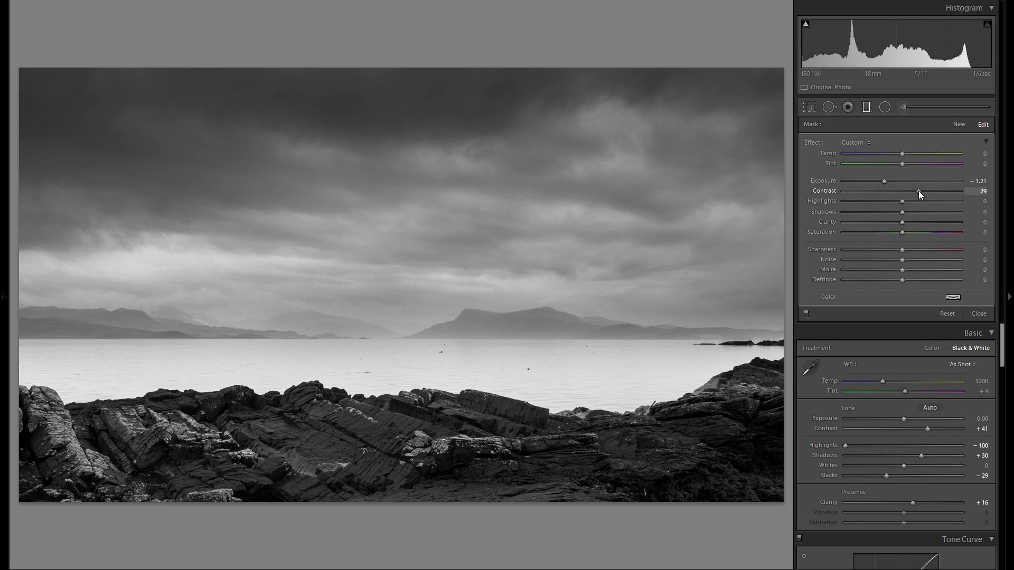
drag(916, 196, 915, 195)
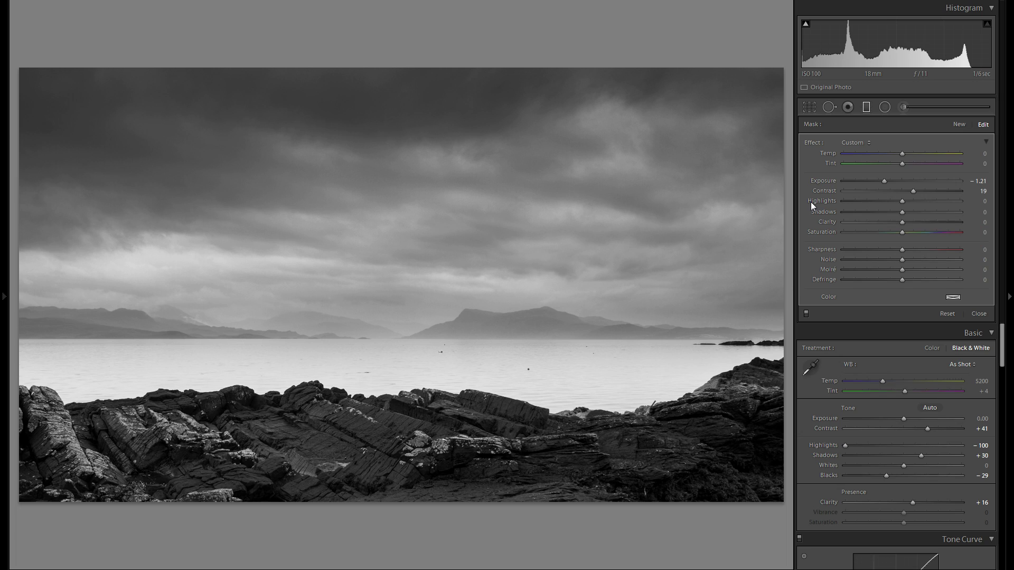
Add a third graduated filter from the photo's lower edge up over the rocks, and set its Exposure to −0.85
mouse_move(474, 82)
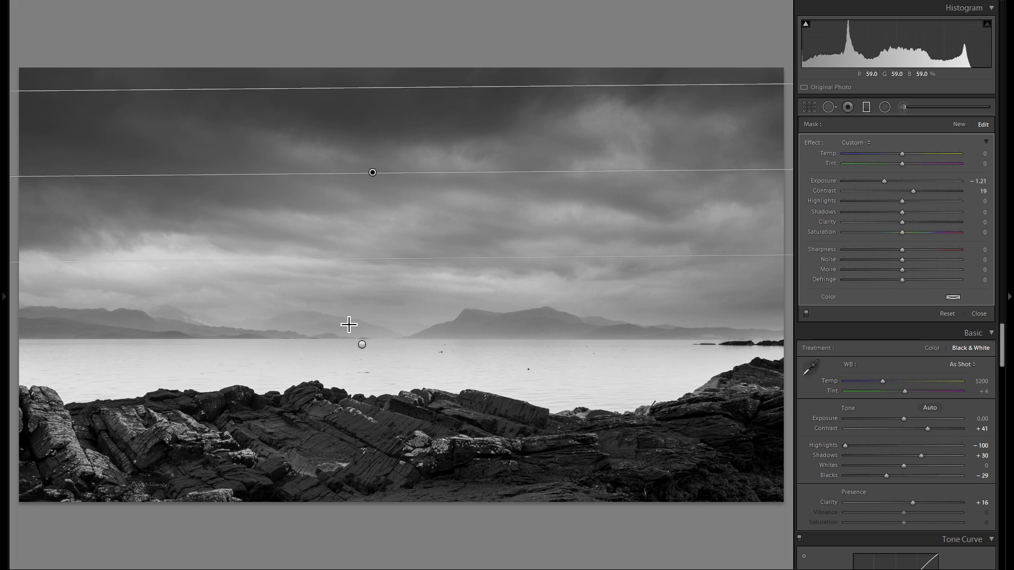
click(959, 125)
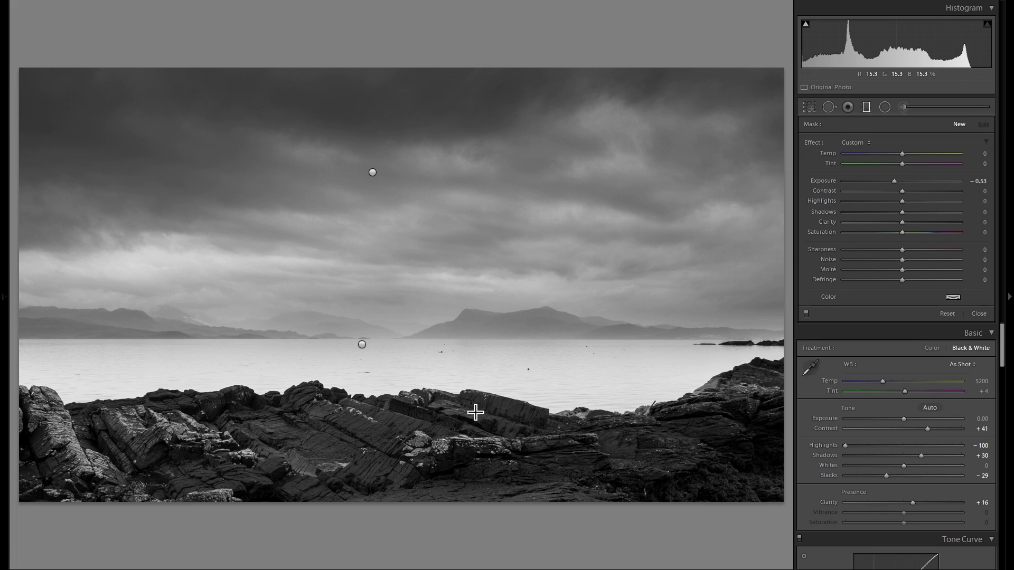
drag(363, 498, 358, 408)
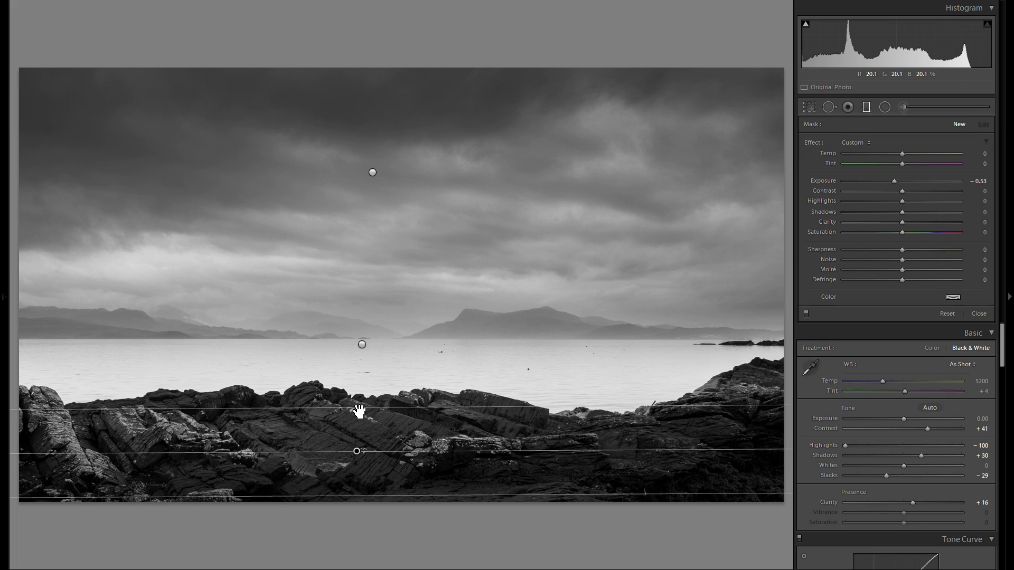
drag(356, 452, 355, 459)
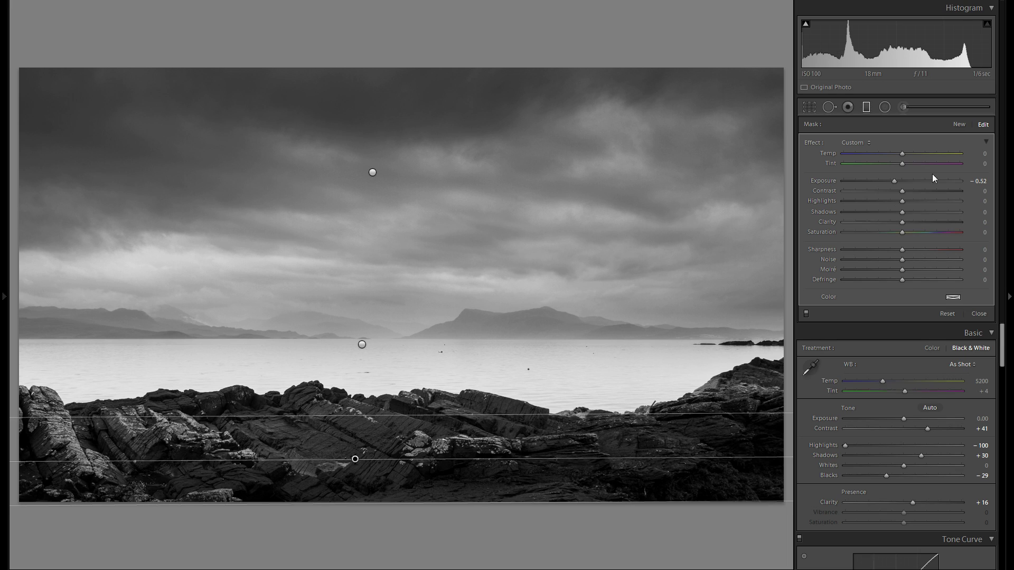
drag(899, 181, 891, 184)
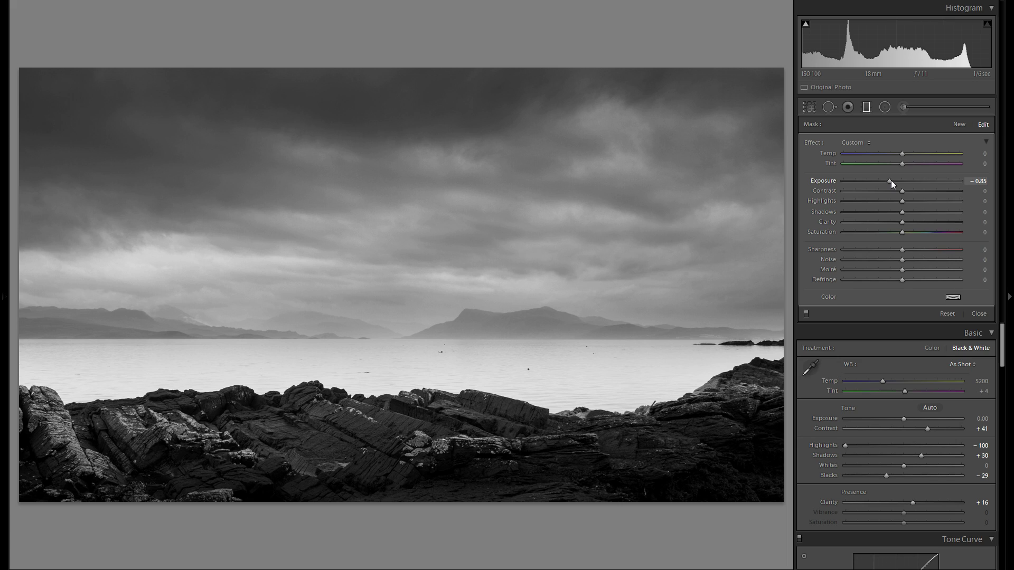
Draw a radial filter ellipse over the central shoreline rocks and set its Exposure to 0.34
click(884, 109)
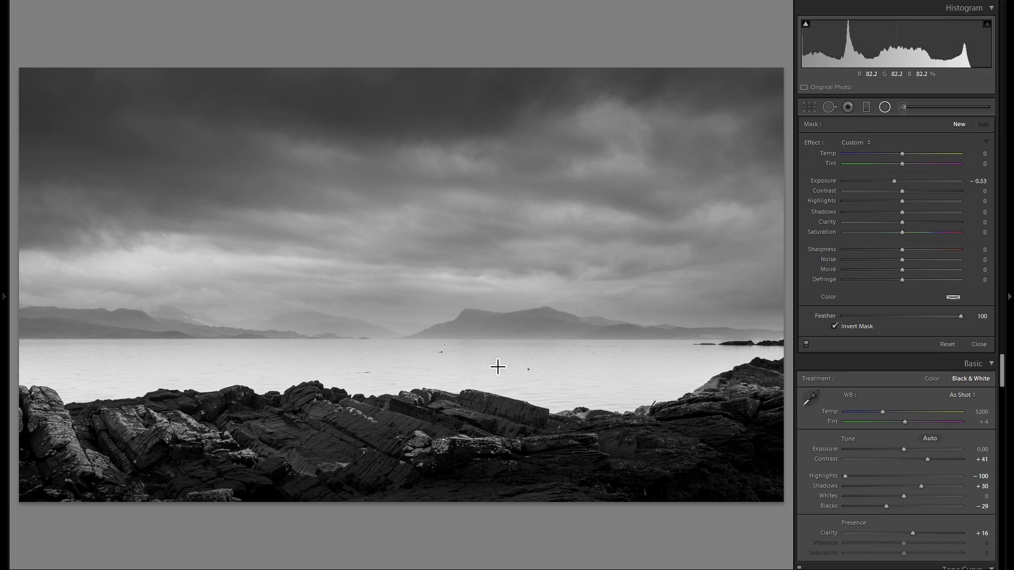
drag(408, 398, 516, 430)
drag(895, 181, 910, 180)
Duplicate the radial filter twice, placing one copy over the rocks left of centre and one over the leftmost rocks
right_click(449, 408)
click(442, 402)
drag(334, 420, 203, 432)
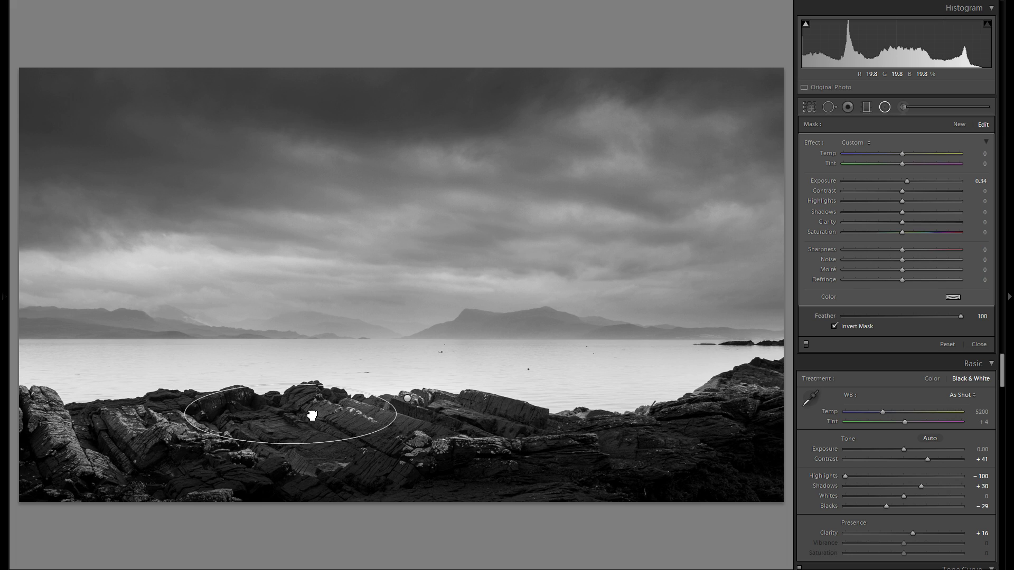
right_click(323, 416)
click(343, 422)
drag(317, 417, 135, 428)
Duplicate the radial filter twice more for the front central rocks and the far-right rocks, and flatten the front central ellipse
right_click(134, 437)
click(158, 440)
drag(143, 429, 492, 454)
right_click(776, 388)
click(792, 389)
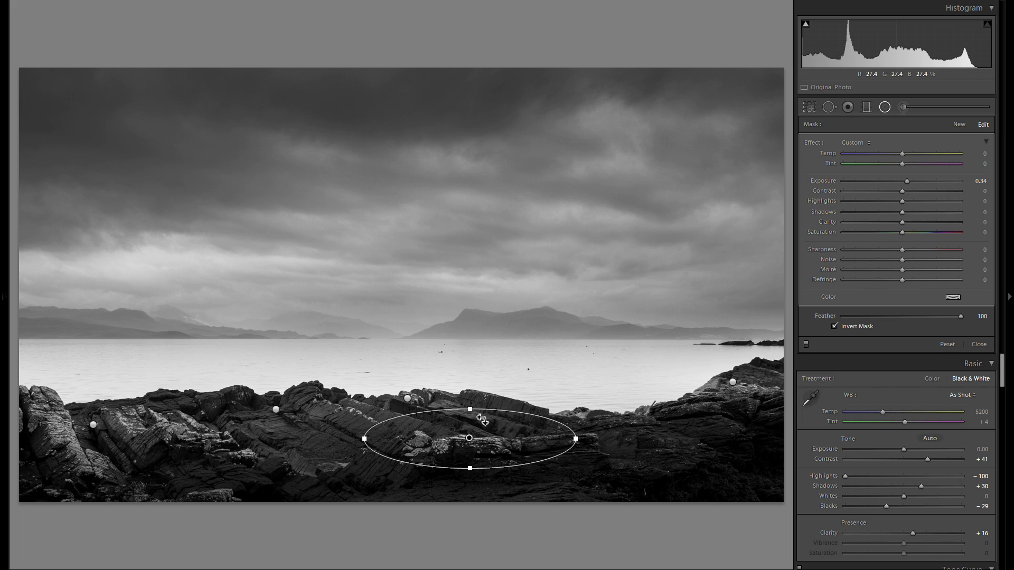
drag(471, 411, 493, 448)
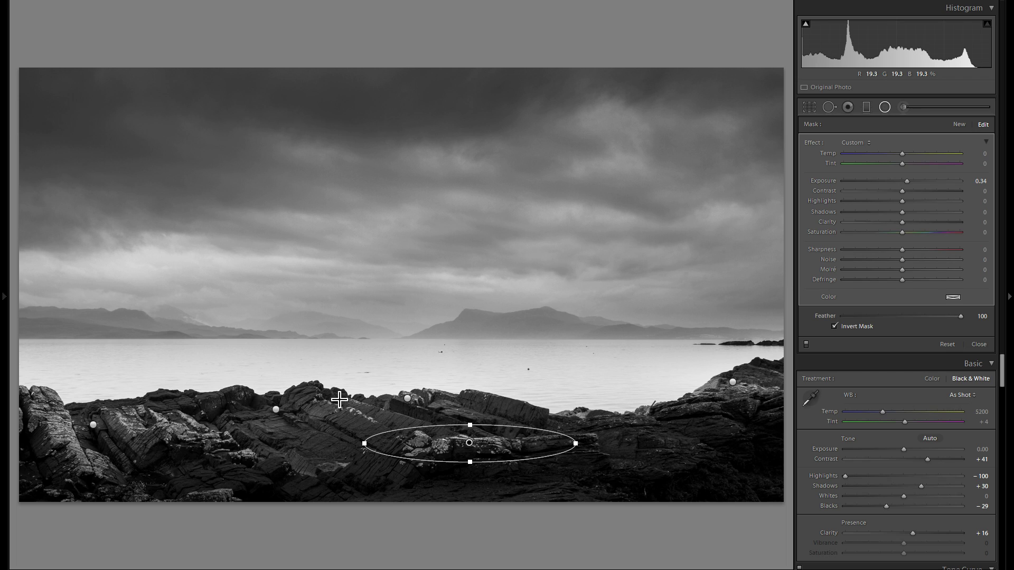
key(shift+m)
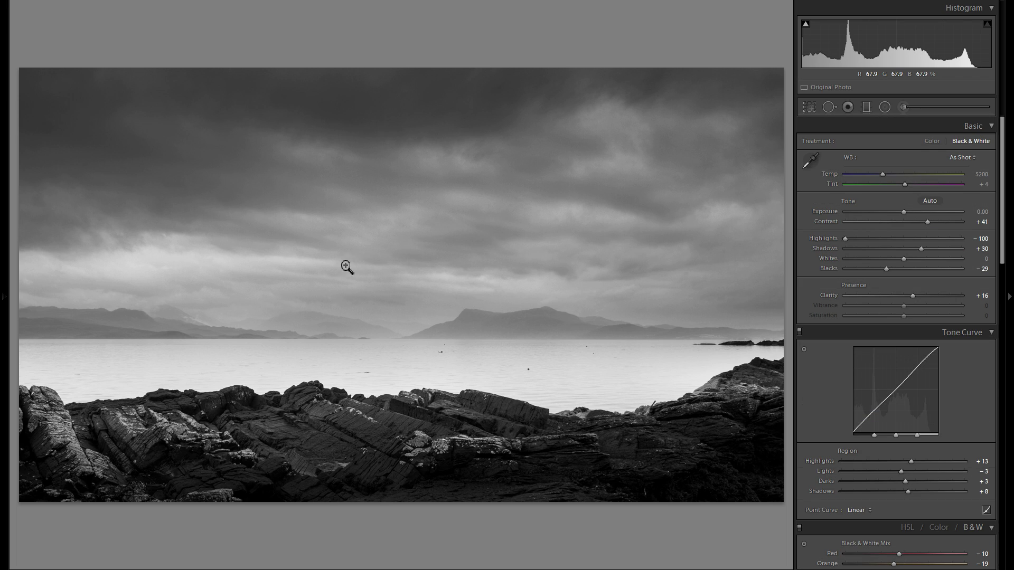
Paint over the bright water and horizon hills with the Adjustment Brush at Exposure −0.13, ending with brush Size 13
key(k)
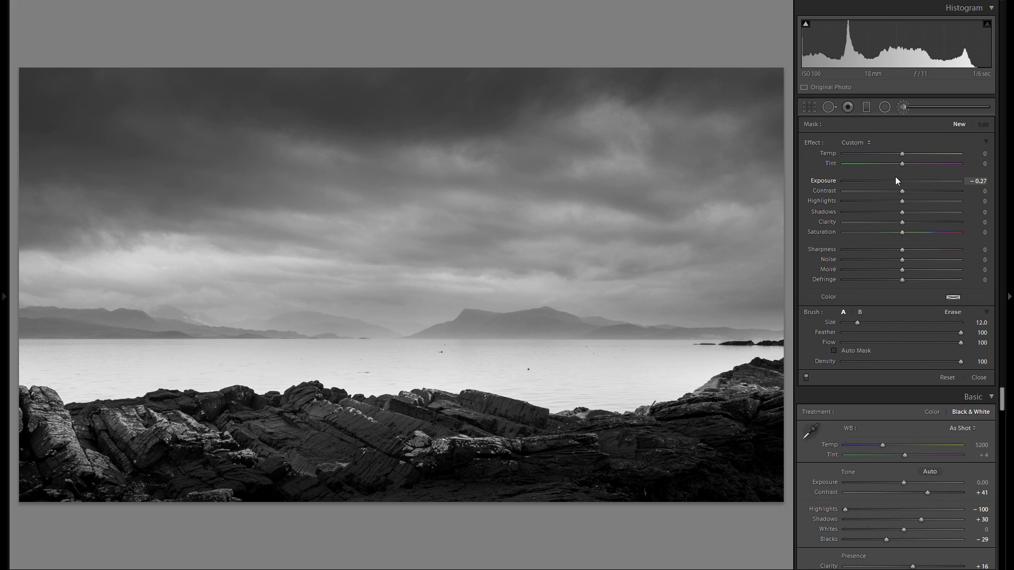
click(898, 179)
scroll(609, 333, up, 3)
scroll(624, 298, up, 1)
drag(407, 330, 47, 333)
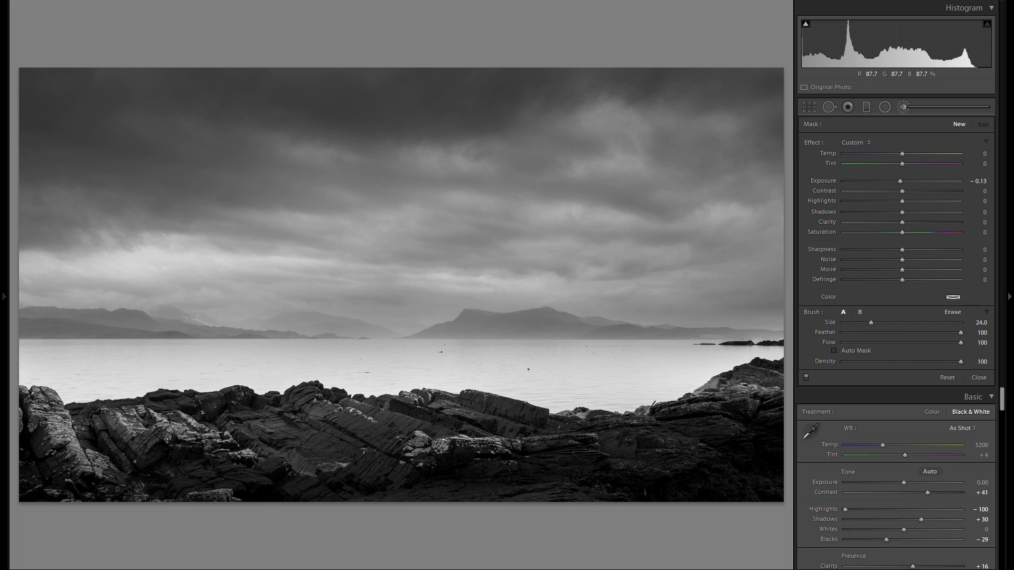
scroll(697, 371, down, 5)
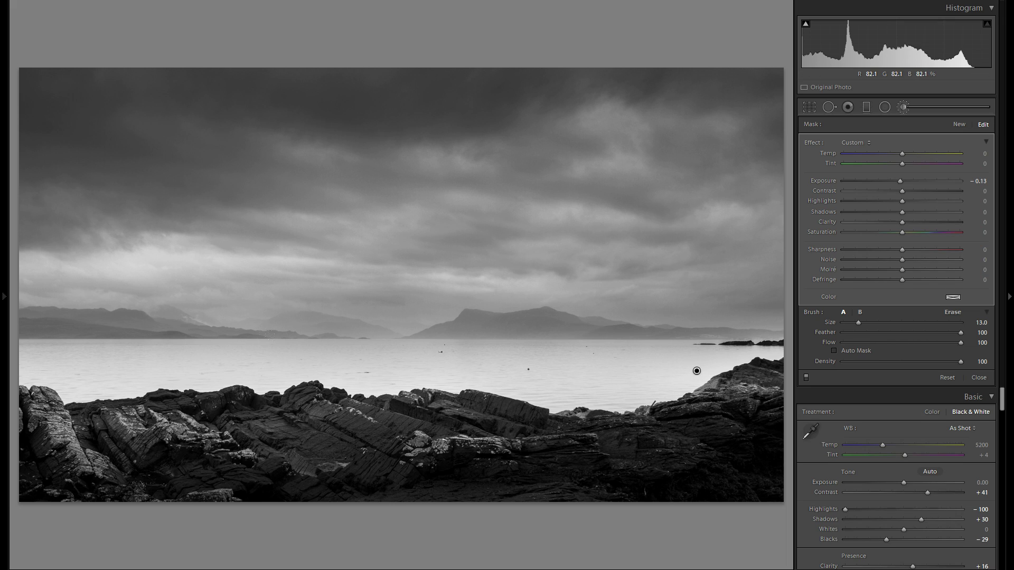
Inspect the brushed area with the mask overlay, try its Exposure at −1.21, and undo that change
key(o)
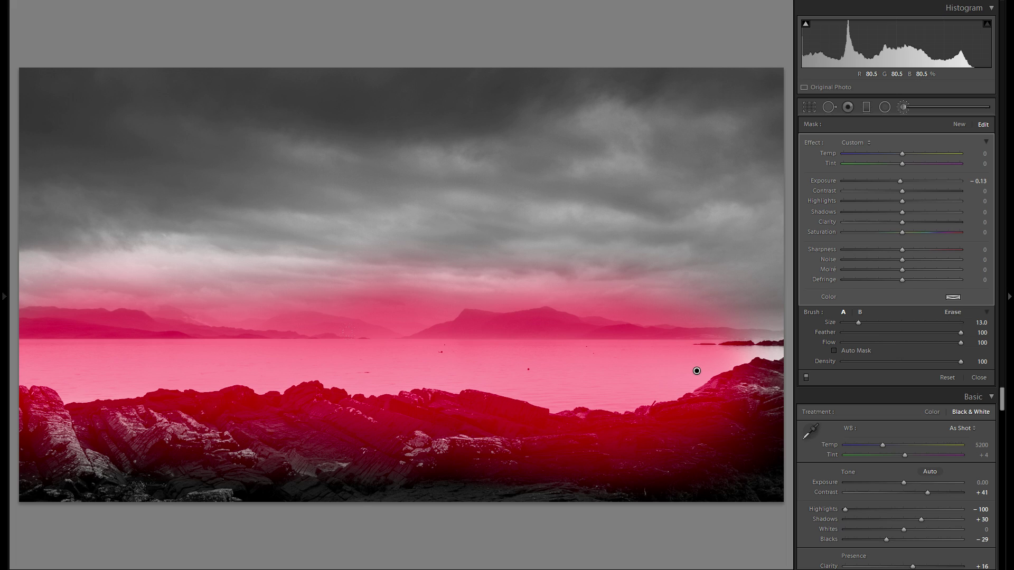
key(o)
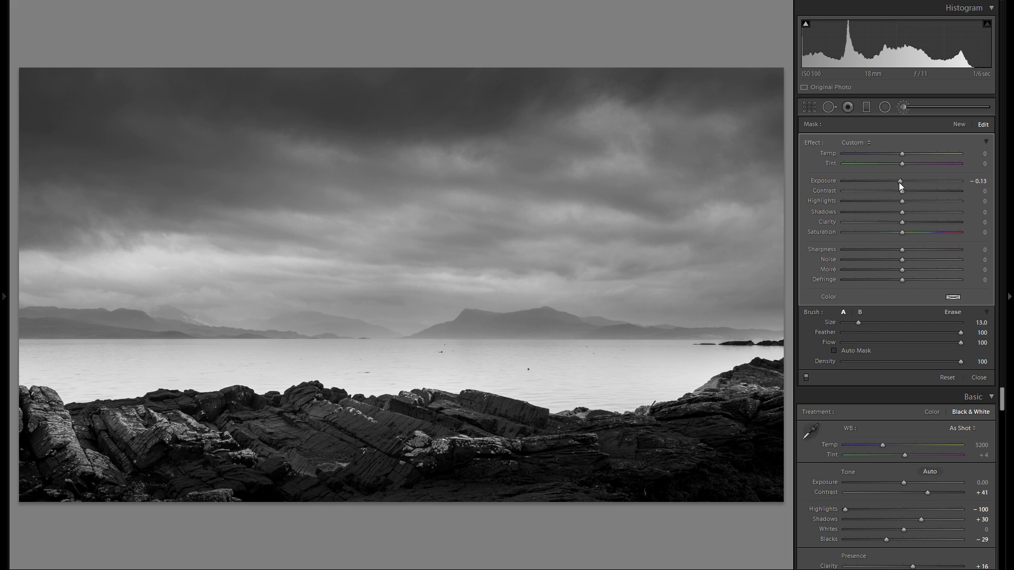
drag(901, 183, 883, 182)
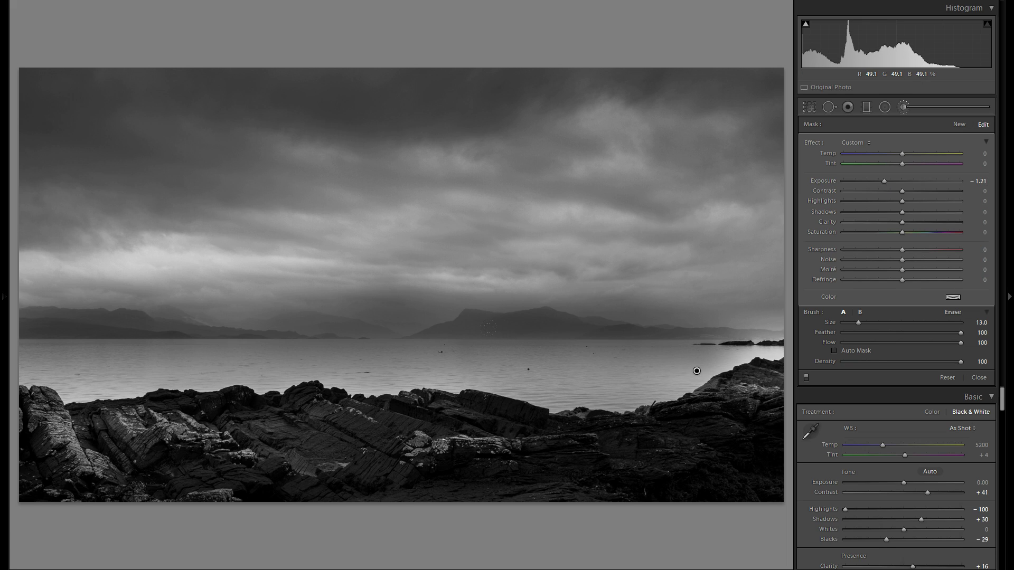
key(ctrl+z)
key(ctrl+z)
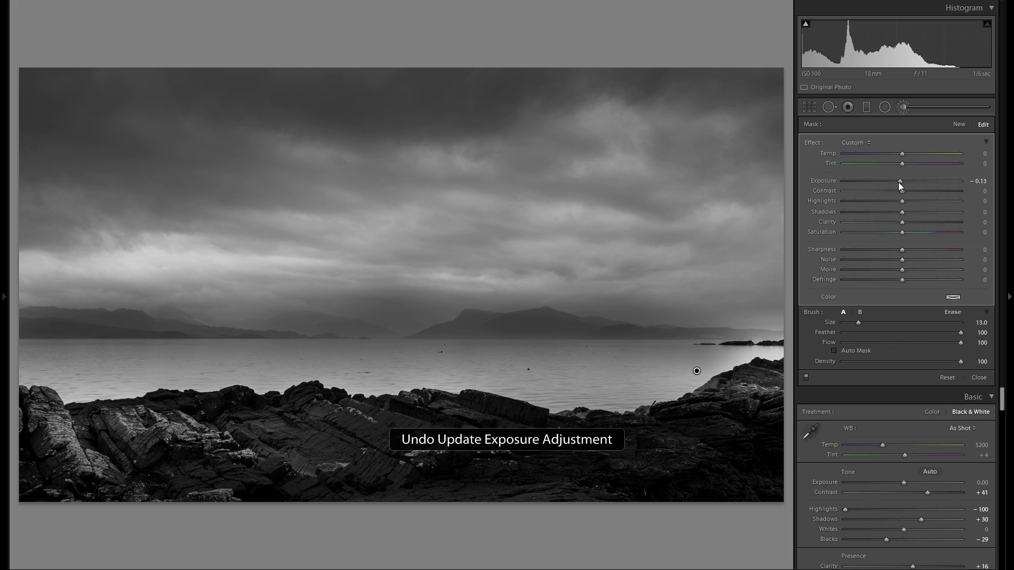
Set the brushed water area's Exposure to −0.16 and close the Adjustment Brush
click(899, 182)
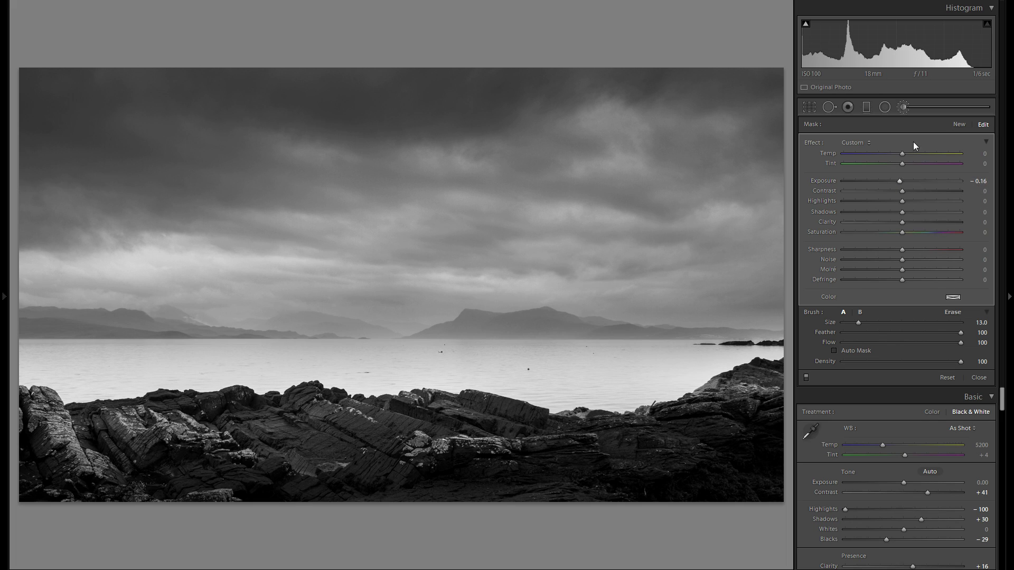
click(904, 105)
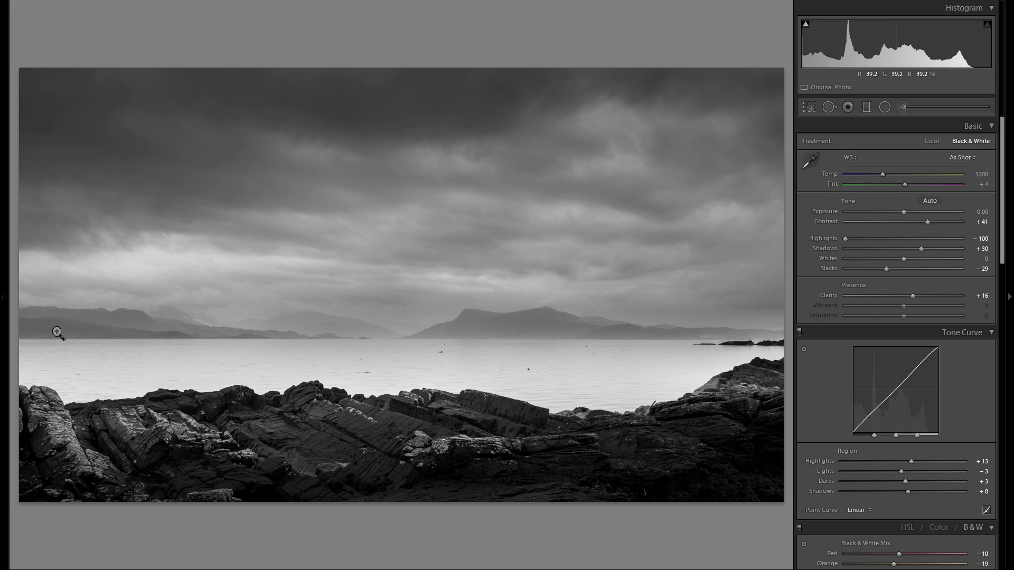
Compare the originally imported photo with the finished edit using the editing history, returning to the latest state
click(4, 317)
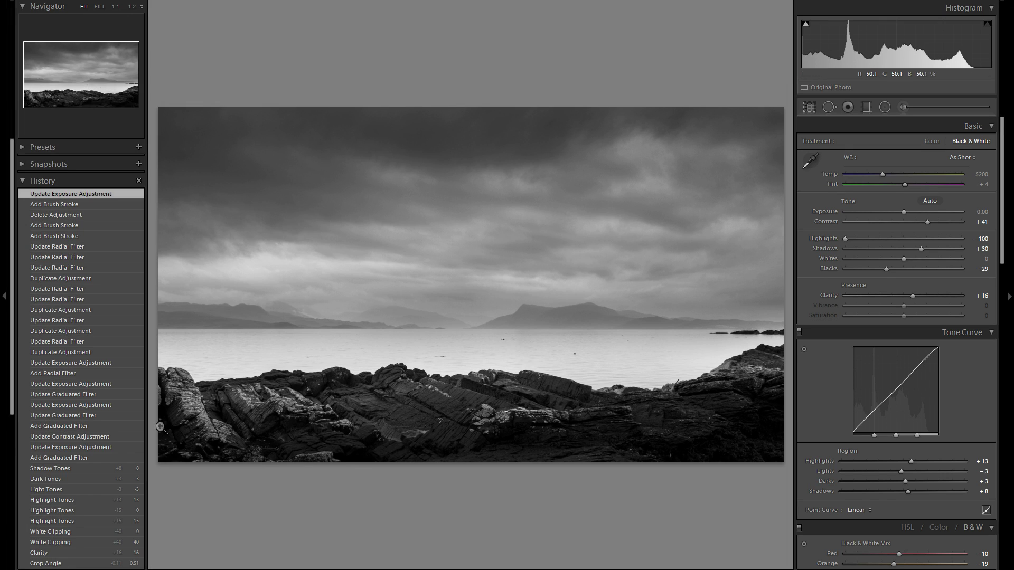
scroll(135, 478, down, 6)
click(91, 541)
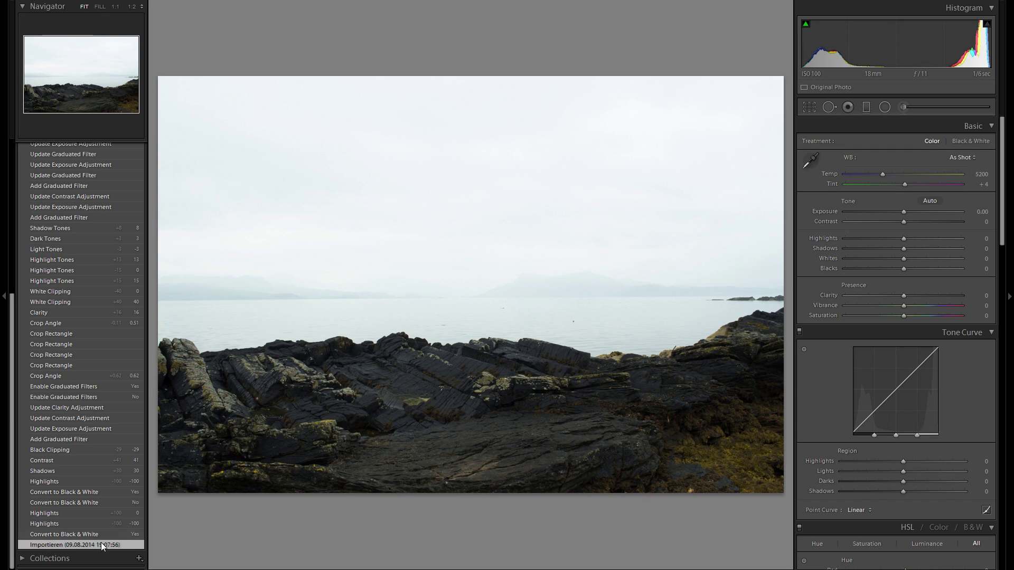
scroll(108, 418, up, 6)
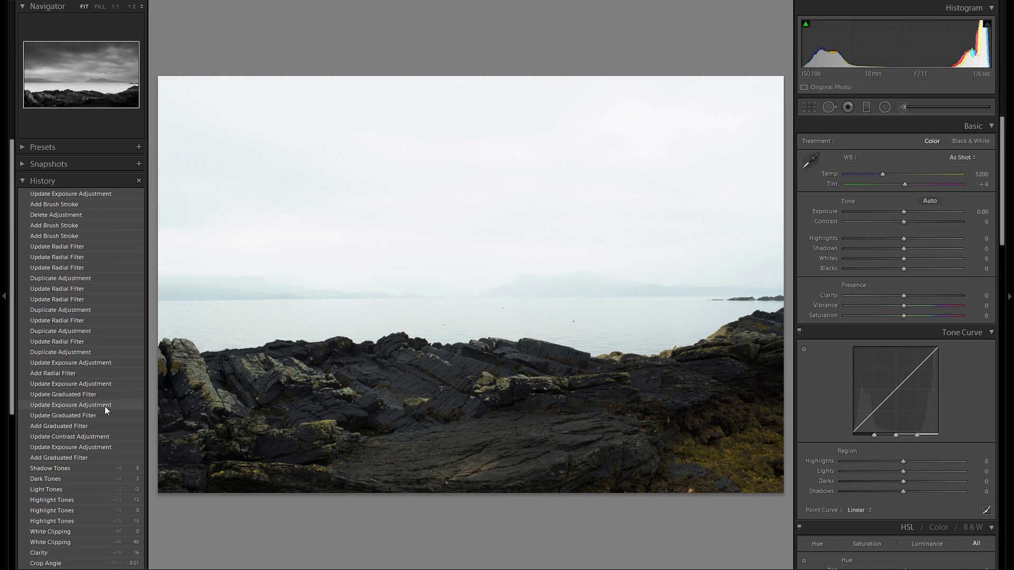
click(90, 196)
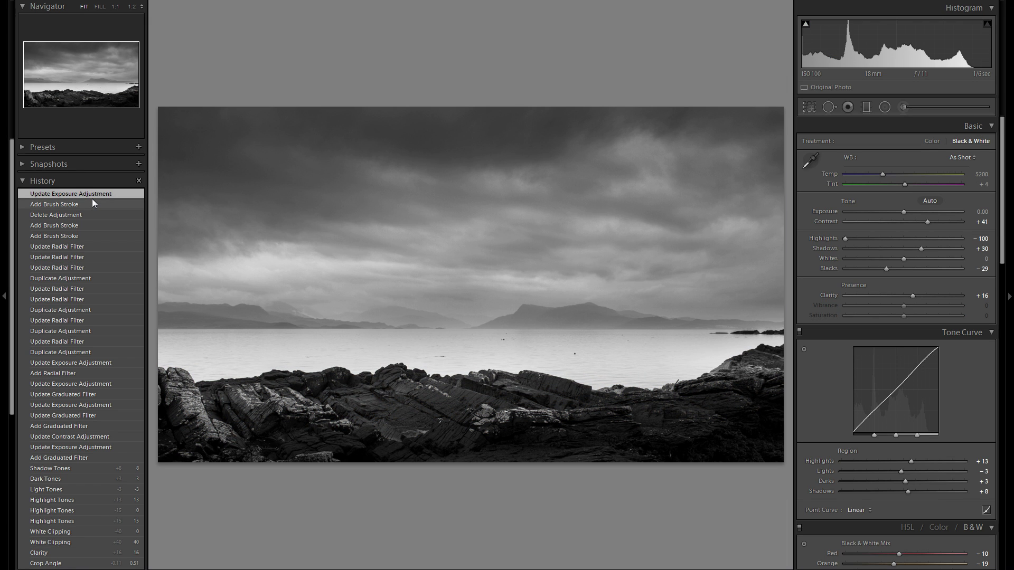